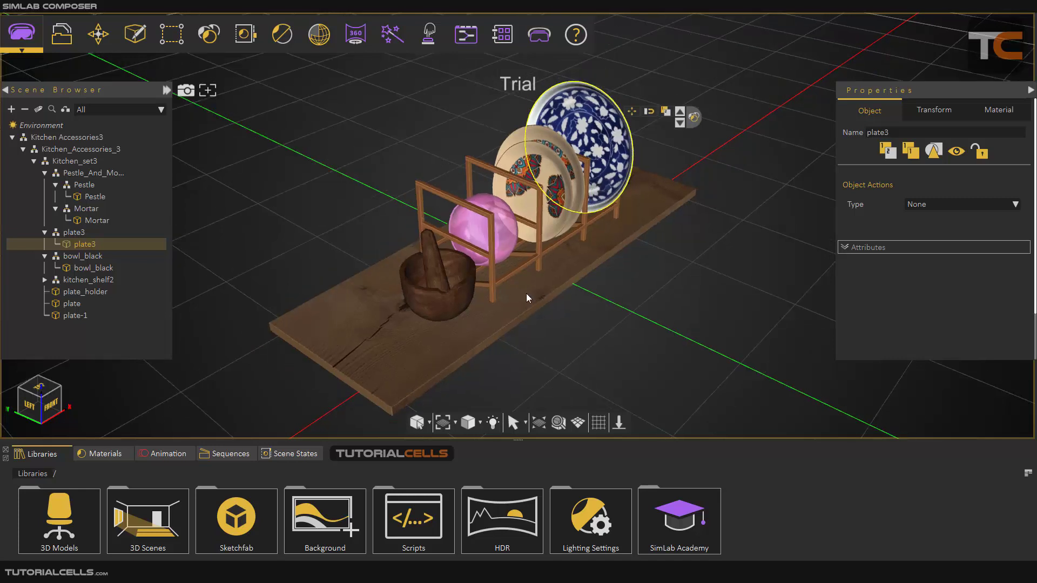
scroll(544, 295, "down", 3)
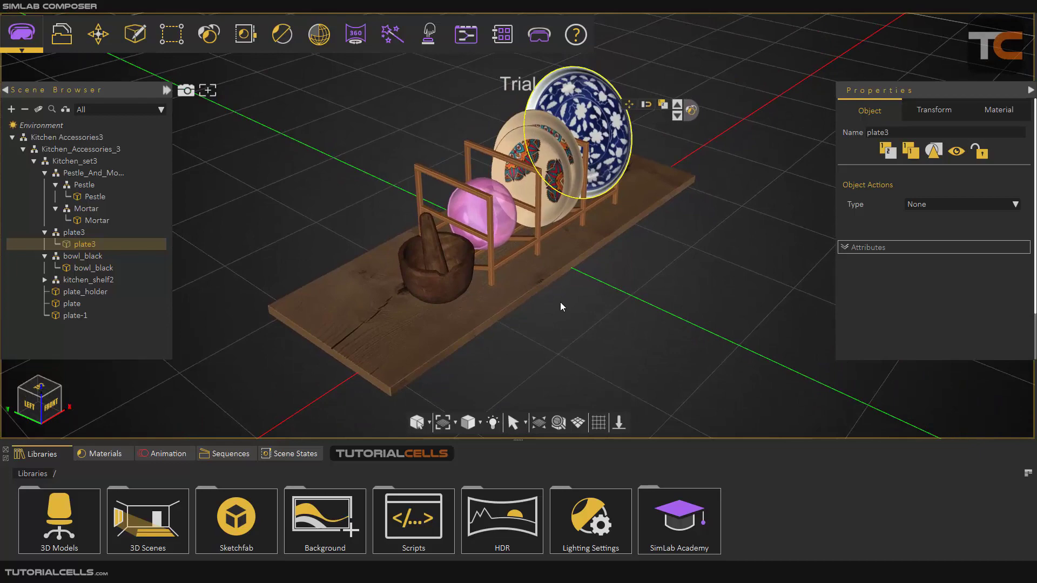
Orbit the camera downward to view the whole kitchen shelf from a lower angle.
mouse_move(563, 265)
middle_mouse_down()
mouse_move(528, 265)
mouse_move(646, 229)
mouse_move(485, 226)
mouse_move(552, 293)
mouse_move(557, 279)
mouse_move(568, 294)
middle_mouse_up()
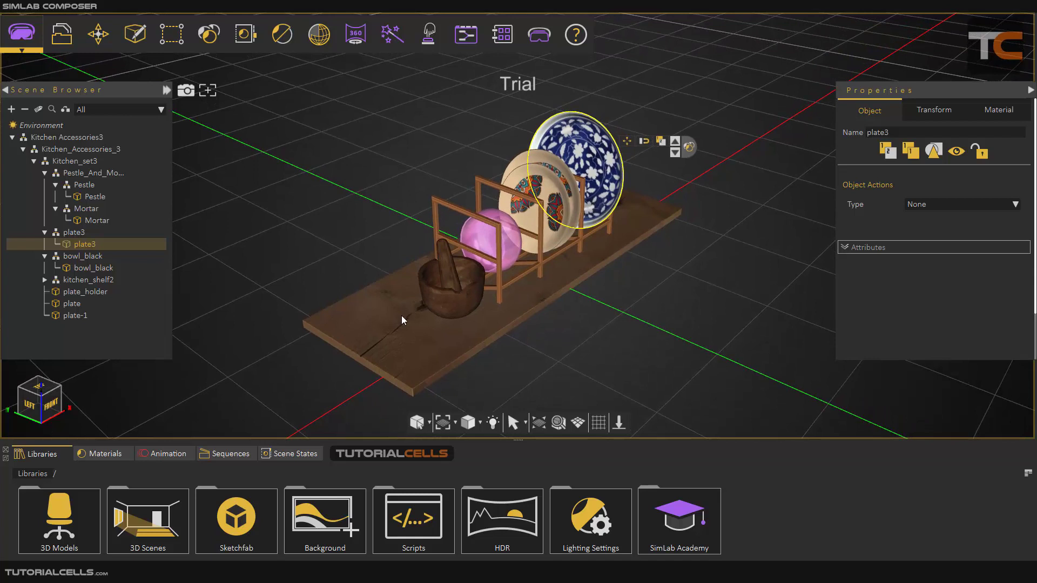
Browse the 3D Models library's clothing collection and glance at the Help options.
double_click(83, 526)
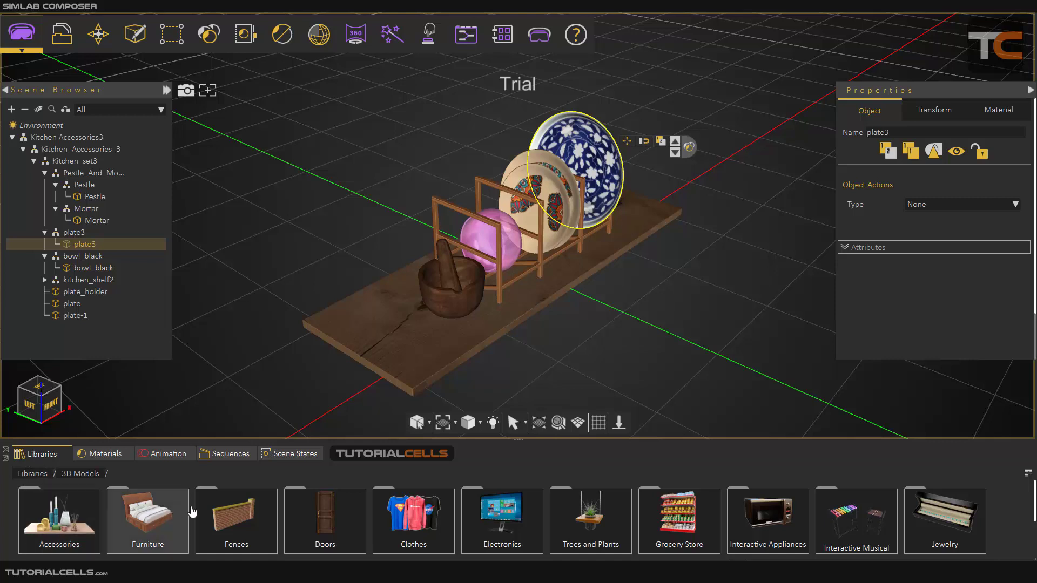
scroll(396, 517, "down", 2)
scroll(396, 517, "up", 2)
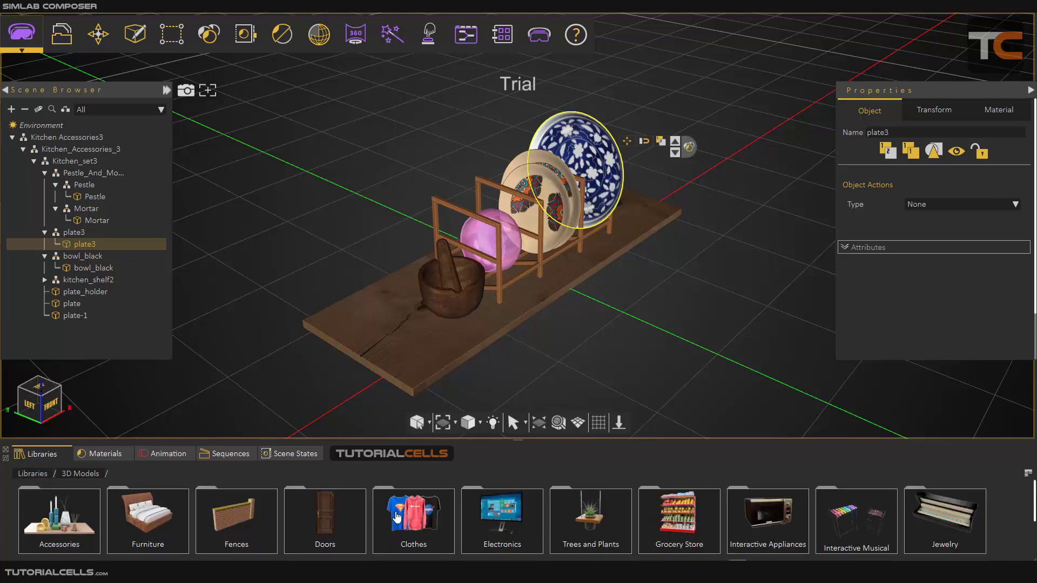
double_click(396, 517)
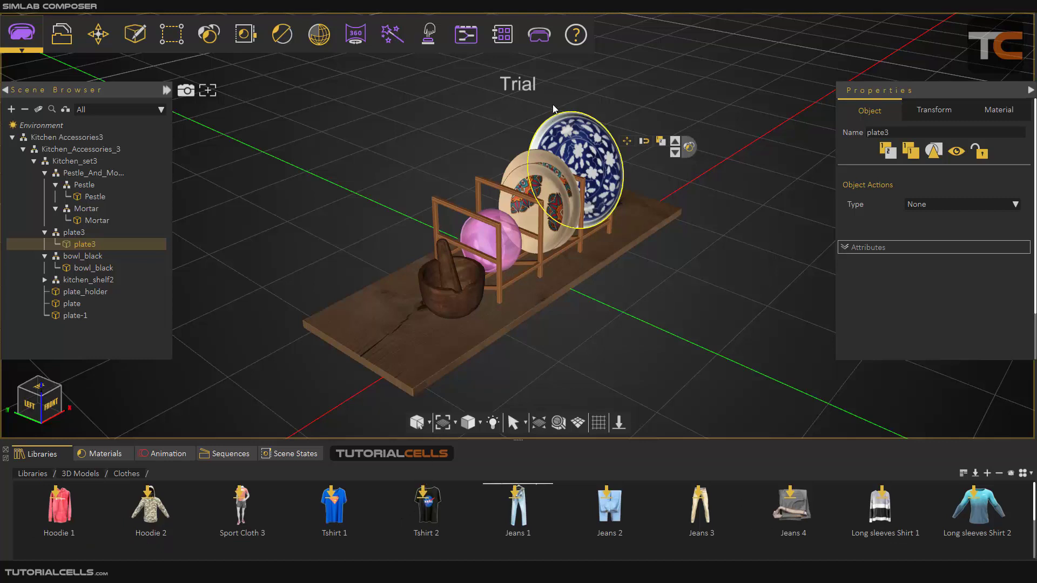
left_click(576, 37)
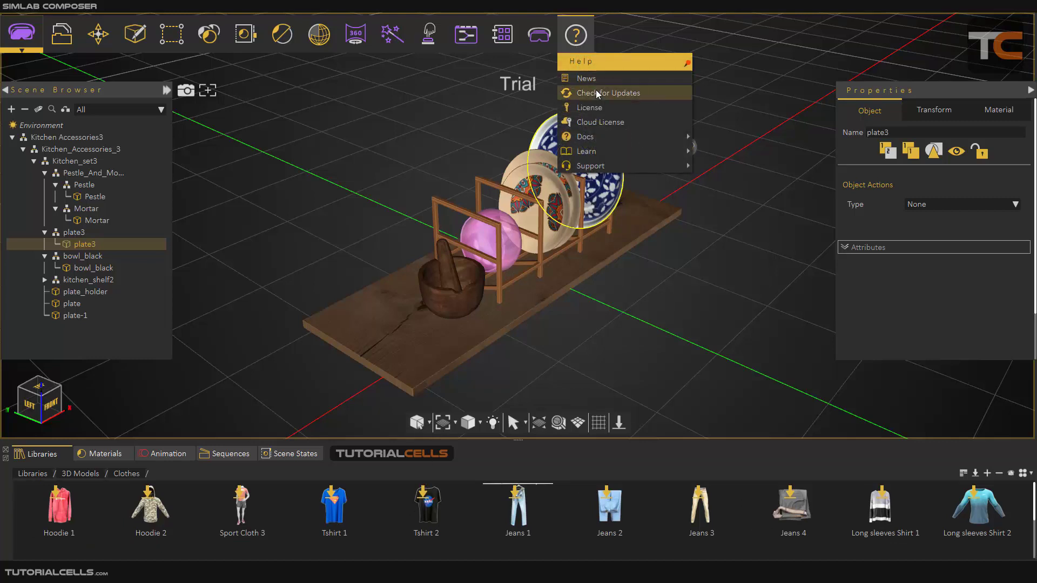
left_click(609, 313)
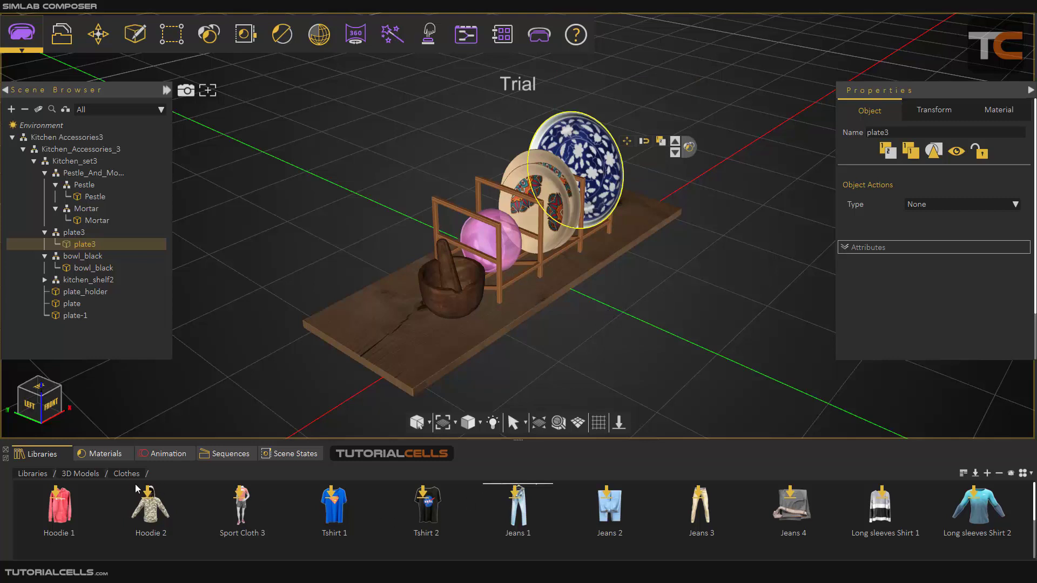
Browse the 3D Scenes environment collection and the Sketchfab model browser.
left_click(37, 474)
double_click(150, 518)
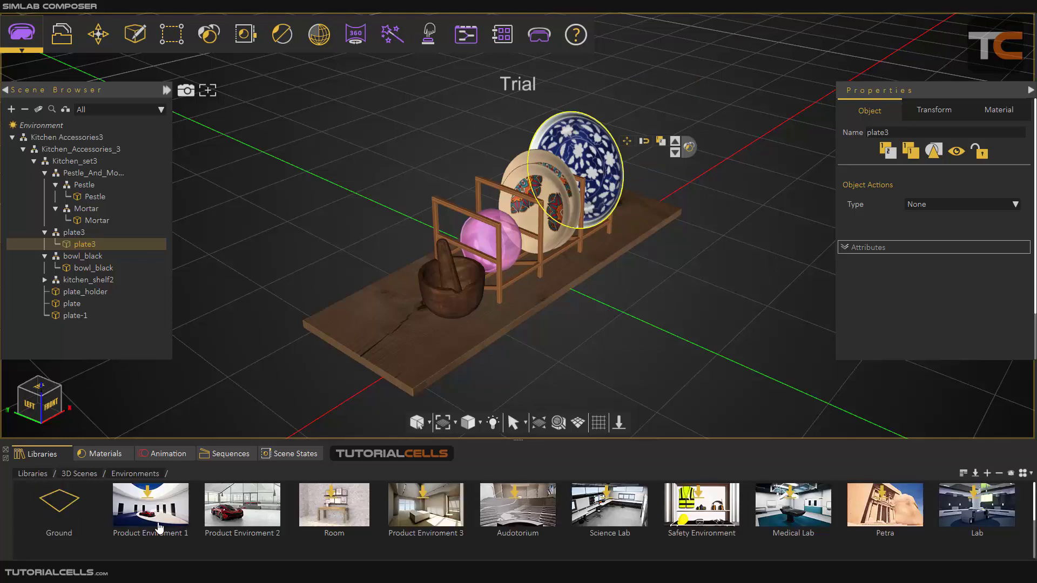
left_click(31, 473)
double_click(221, 512)
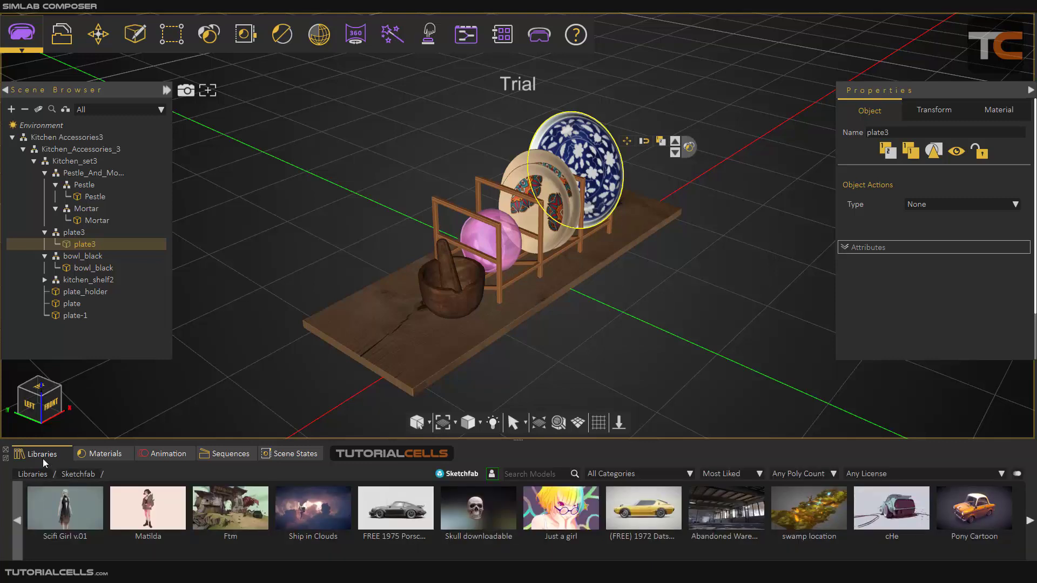
left_click(35, 474)
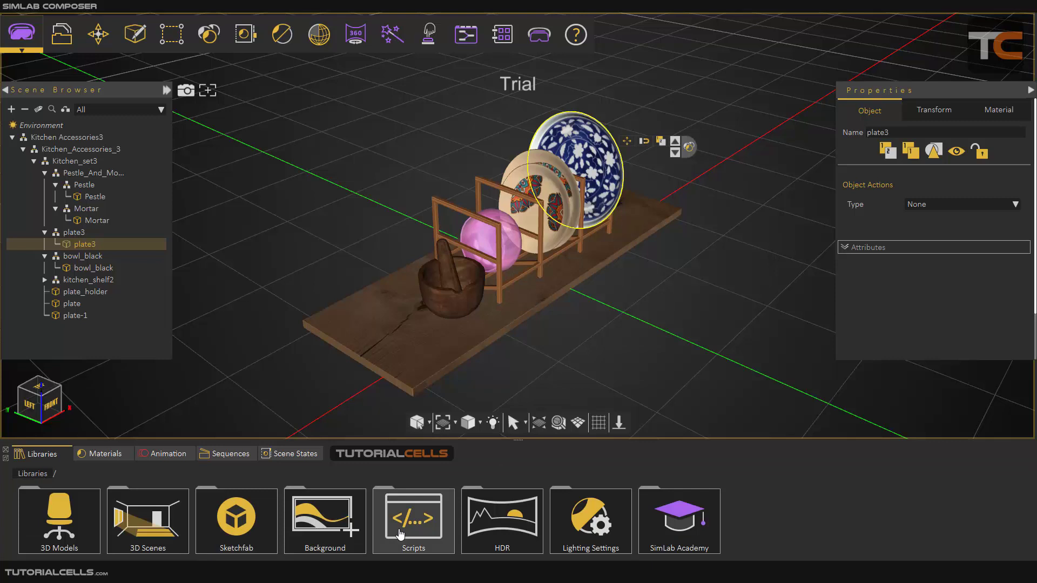
Browse the HDR environment library, then bring up the materials collection.
double_click(481, 519)
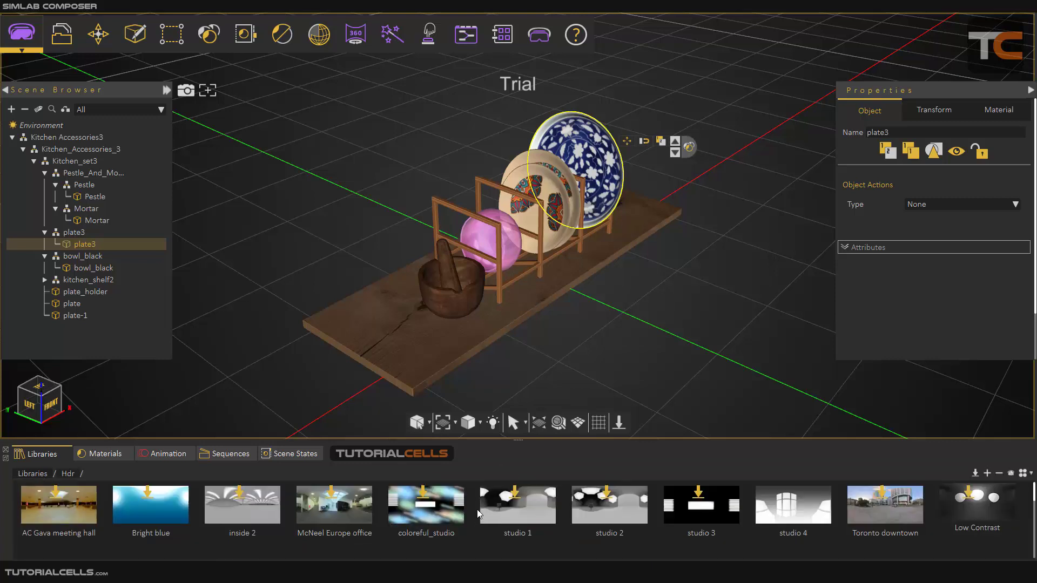
scroll(477, 510, "down", 2)
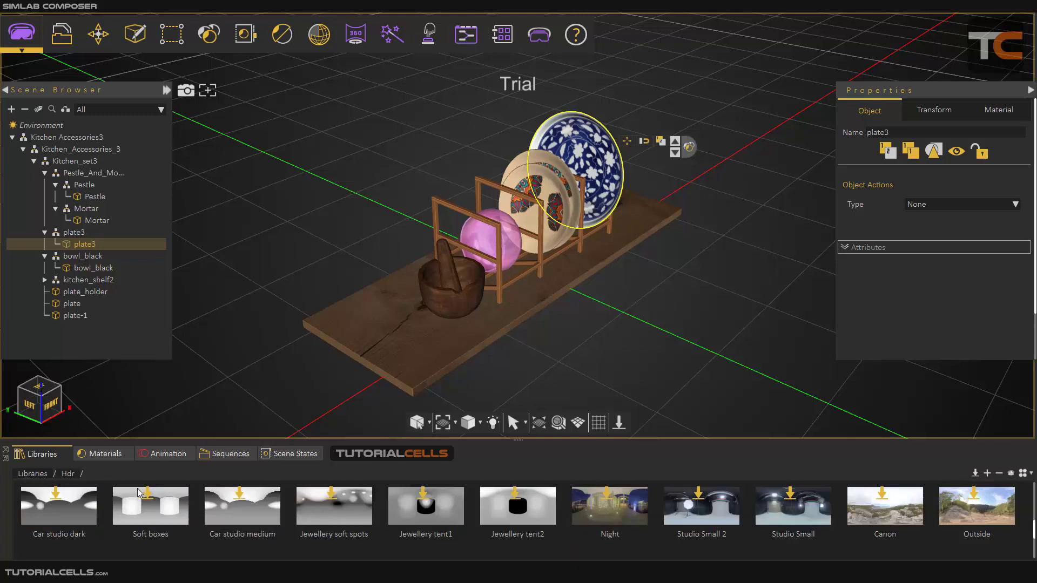
left_click(69, 477)
left_click(39, 470)
left_click(102, 454)
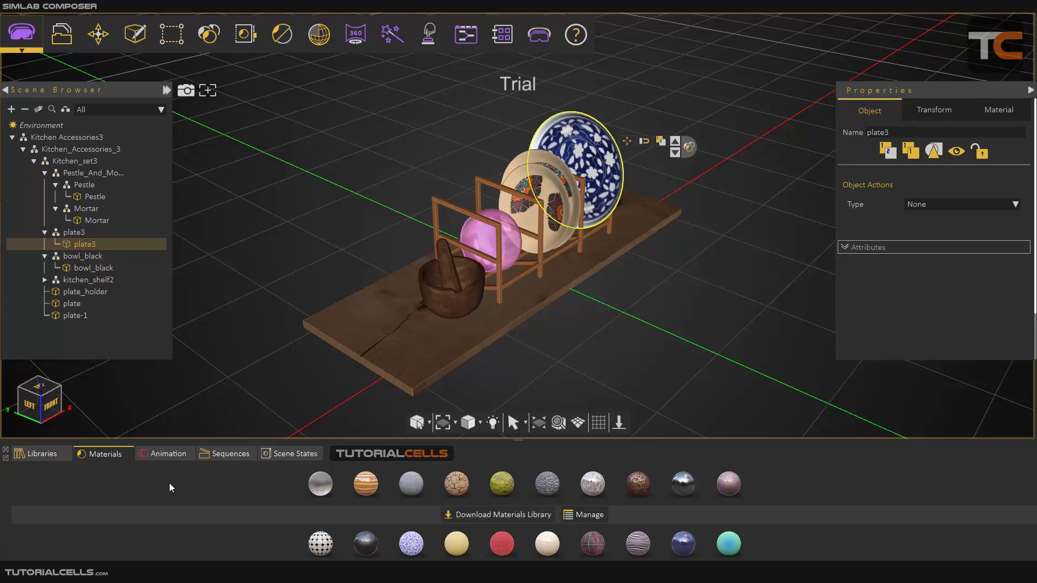
View the Animation timeline, then the Scene States list, ending on the Sequences list.
left_click(166, 455)
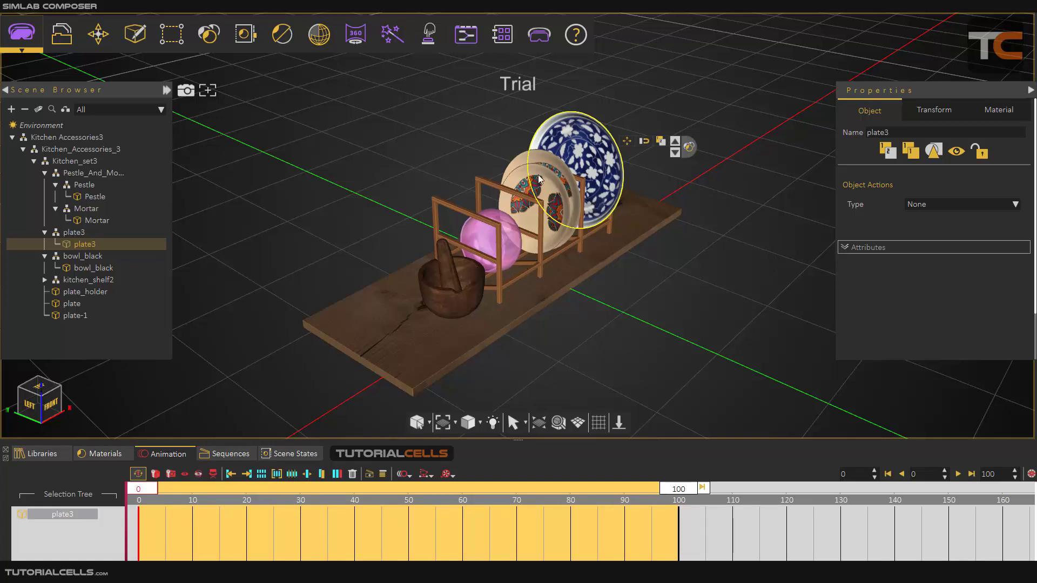
left_click(233, 454)
left_click(270, 452)
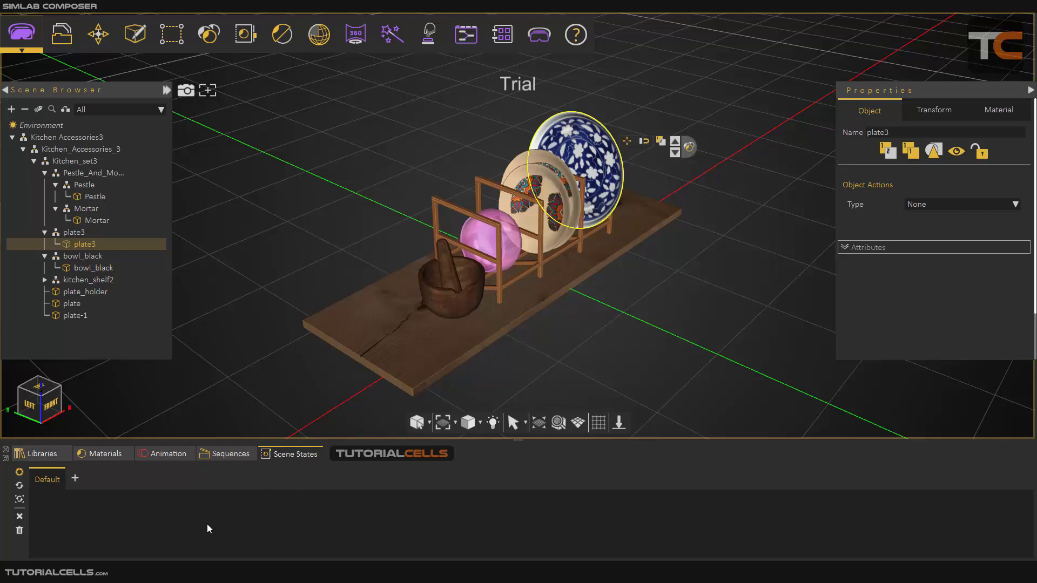
left_click(223, 459)
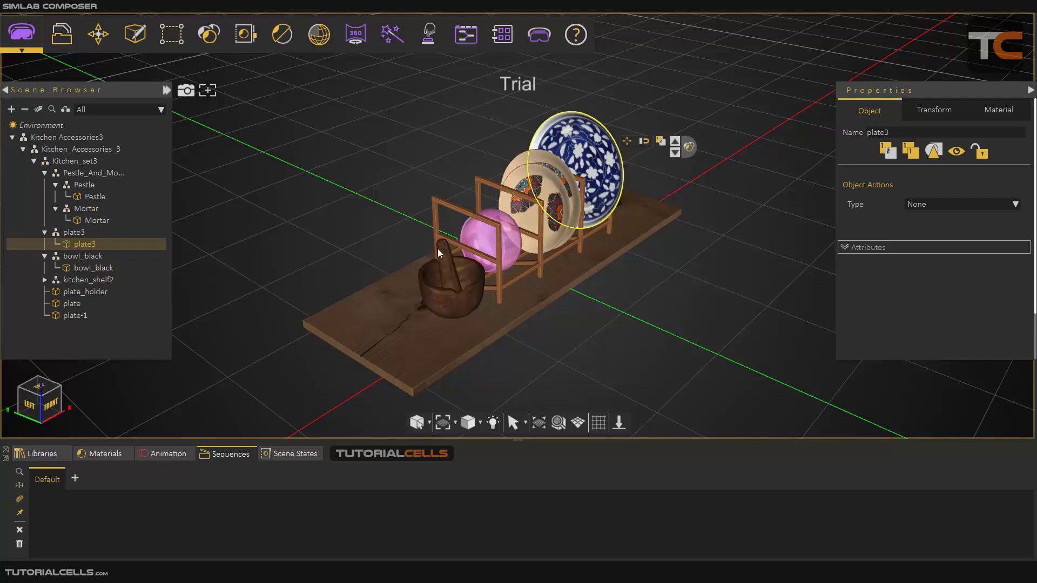
Select the Mortar, bowl_black, plate_holder and plate3 objects in turn.
left_click(455, 279)
left_click(484, 241)
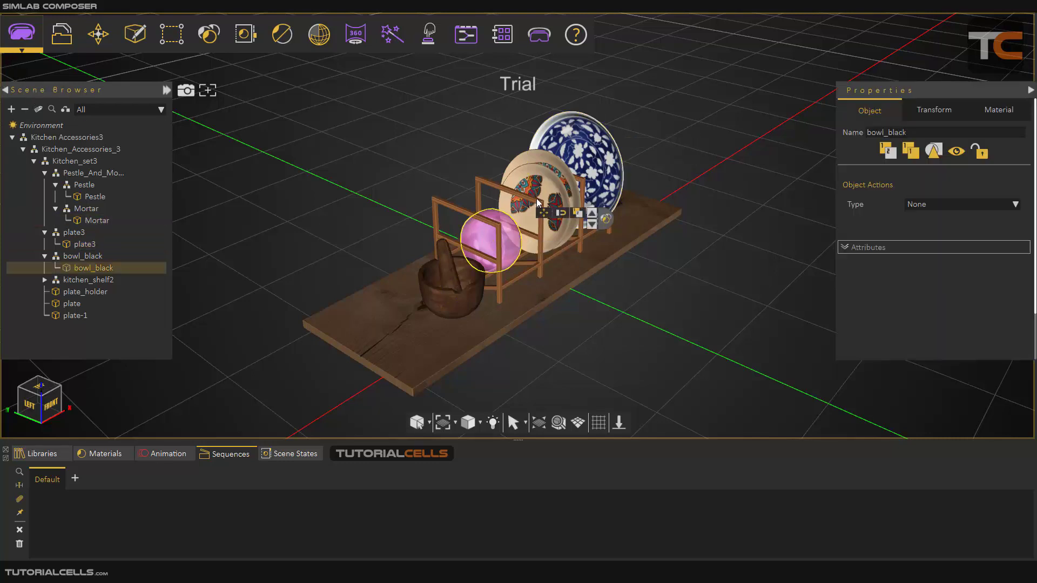
left_click(439, 229)
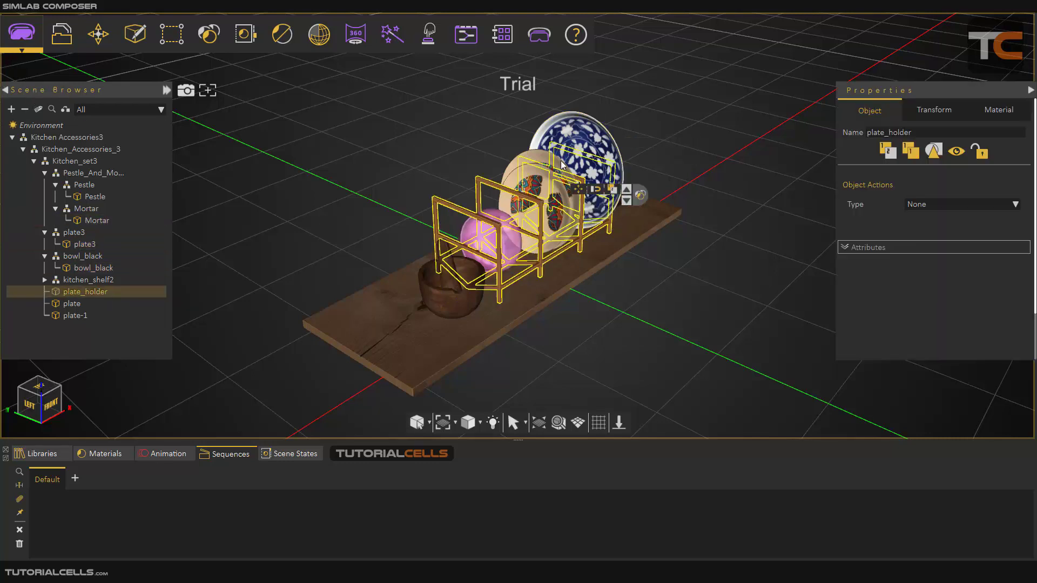
left_click(75, 231)
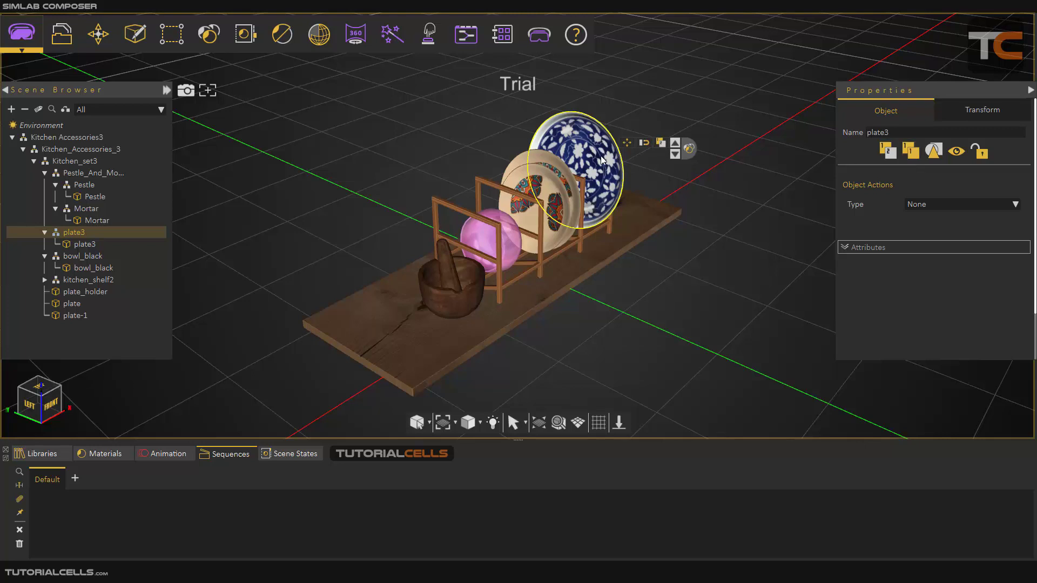
Show plate3's position and rotation, then the shelf board's wood2 material settings.
left_click(973, 111)
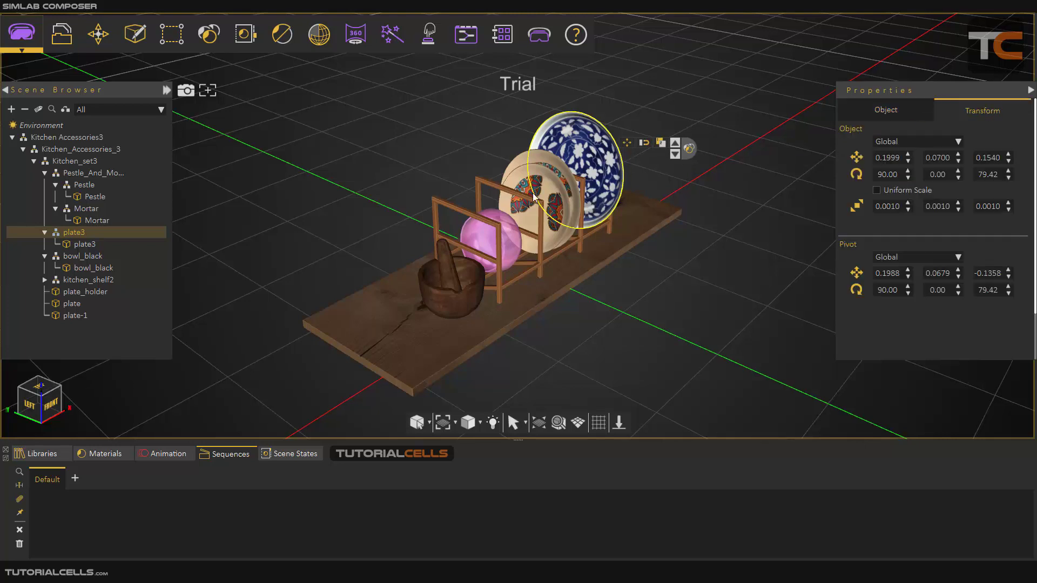
left_click(446, 332)
left_click(985, 108)
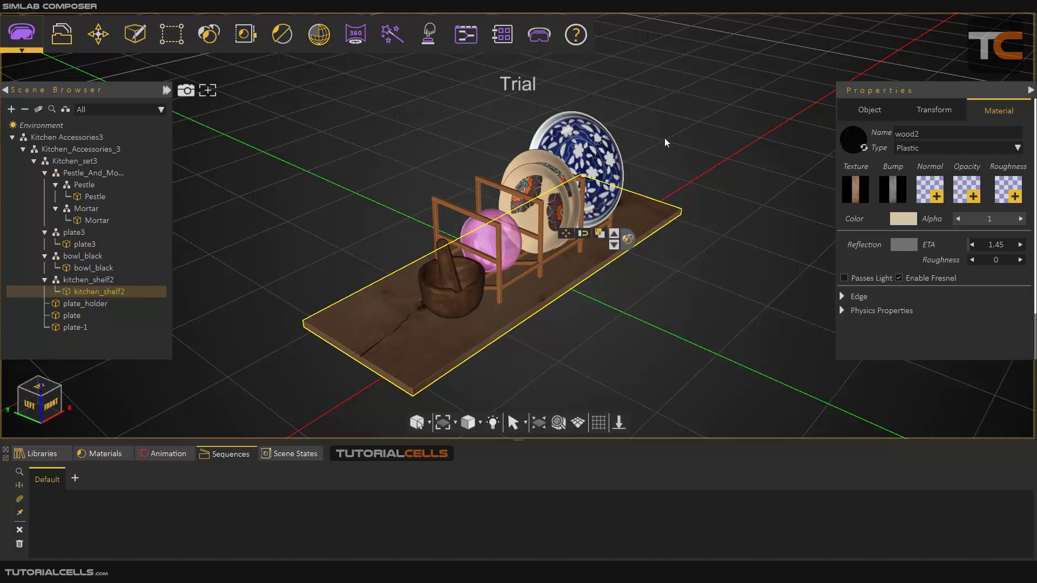
Switch to the Animation workspace, then Simulation, nudging its solid editing panel.
left_click(25, 43)
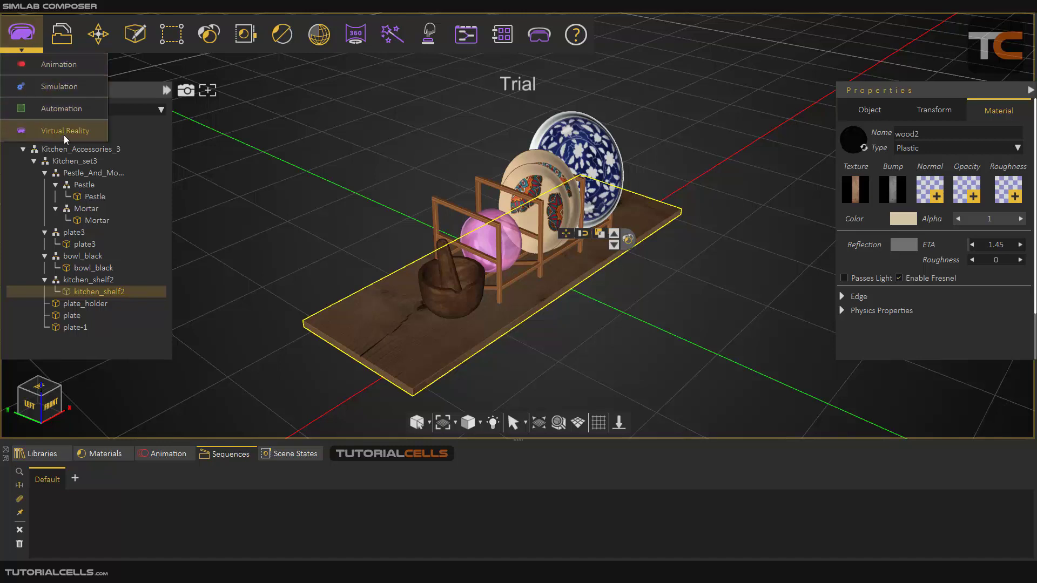
left_click(75, 65)
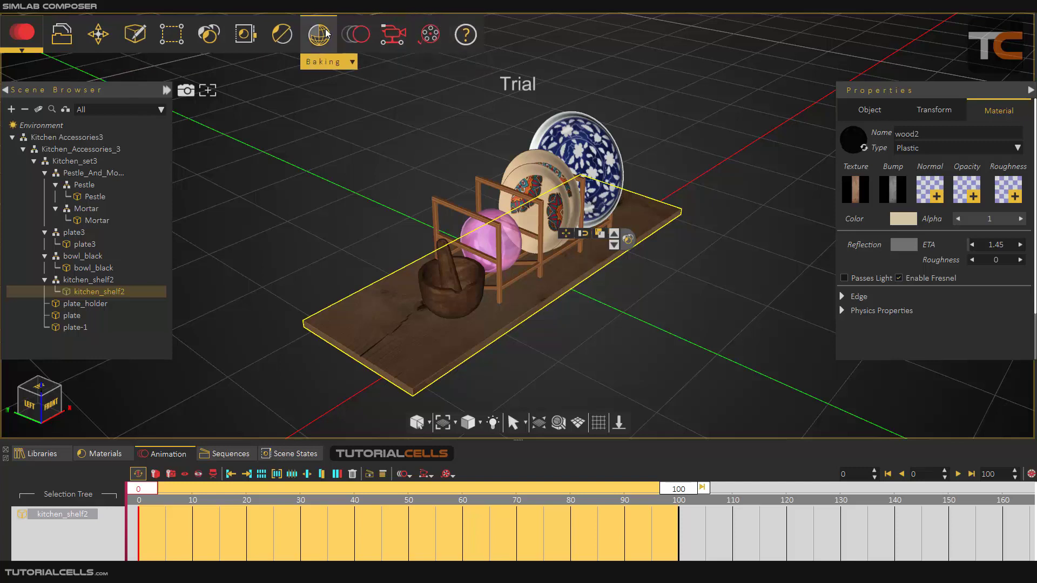
left_click(29, 38)
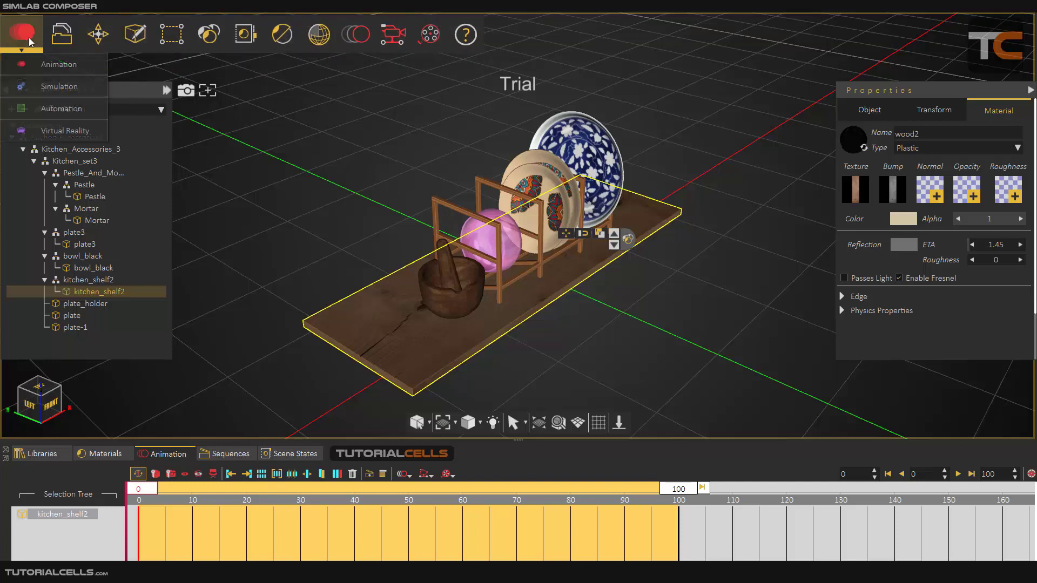
left_click(37, 90)
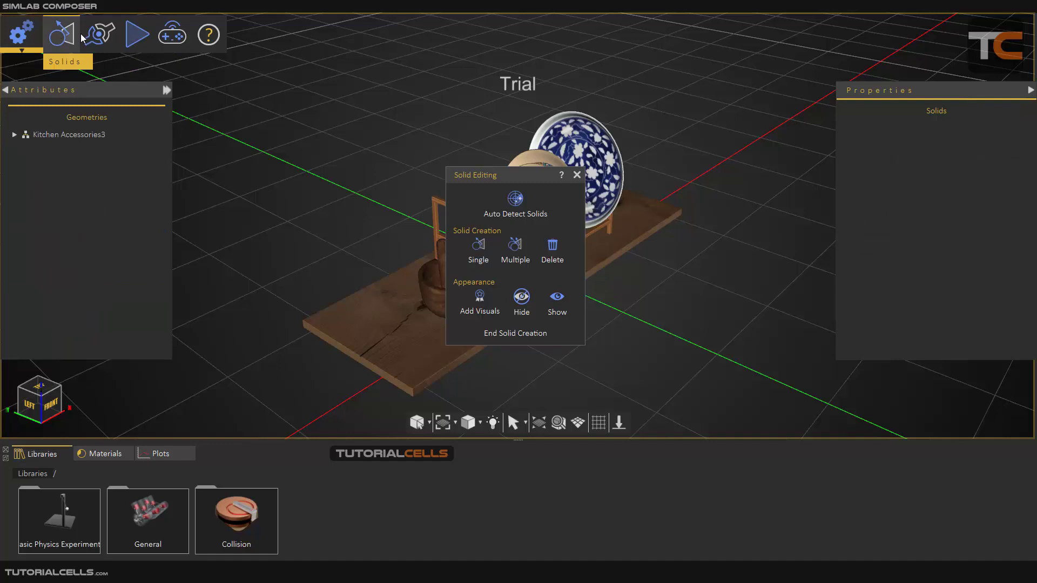
left_click_drag(464, 173, 448, 161)
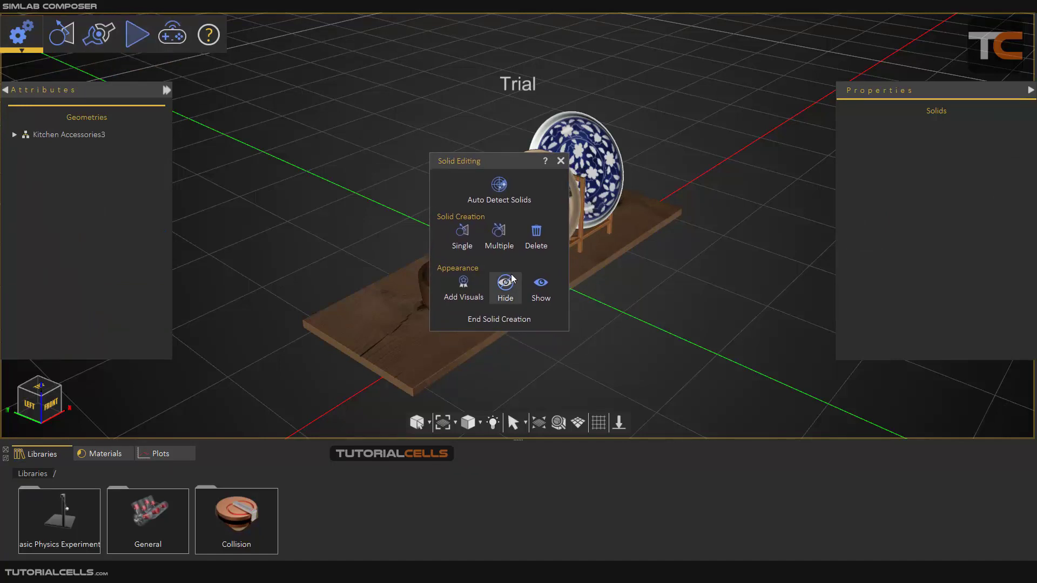
Switch to the Automation workspace, then back to Virtual Reality.
left_click(18, 40)
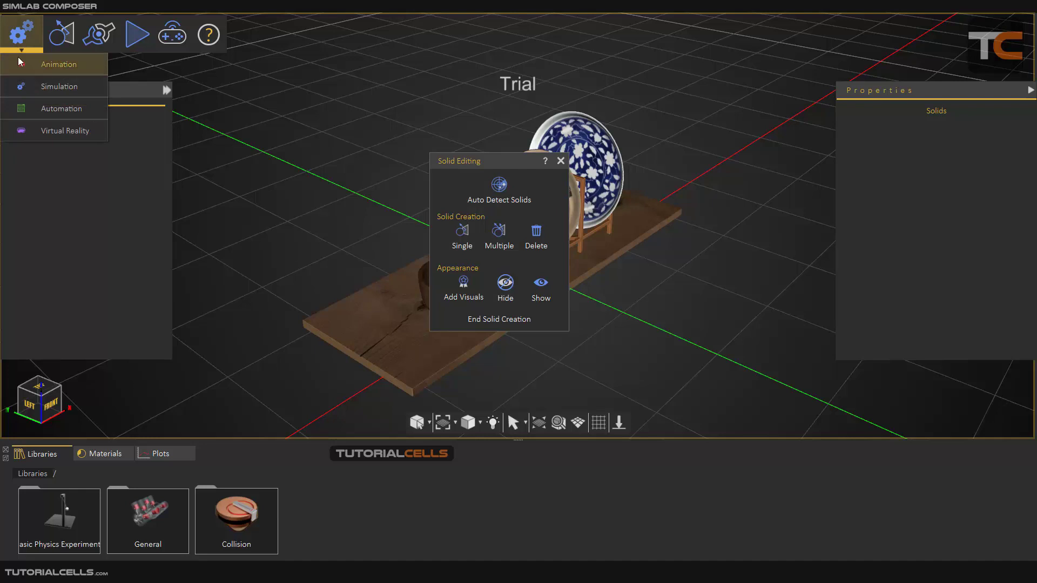
left_click(39, 106)
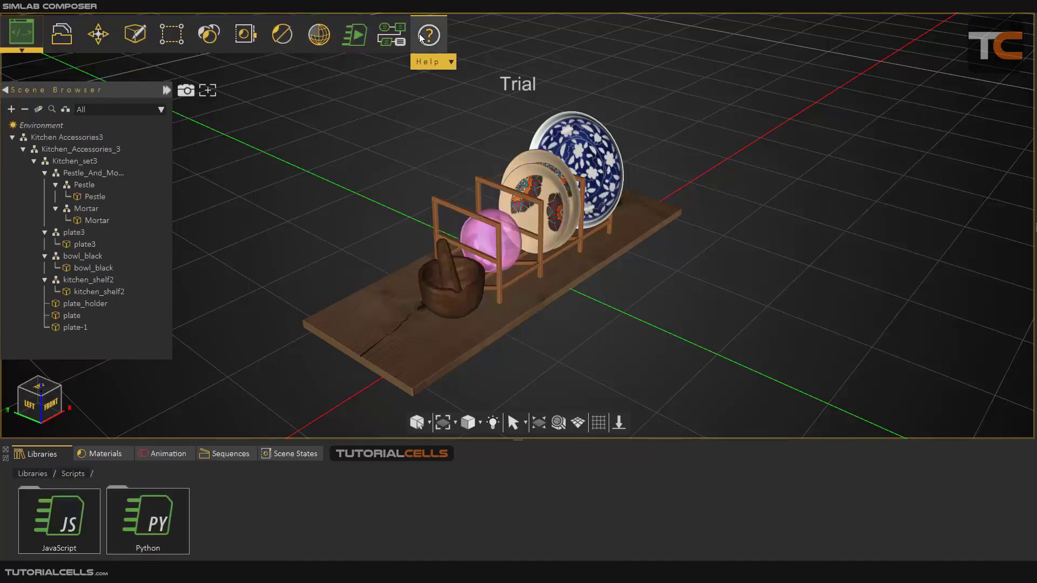
left_click(18, 48)
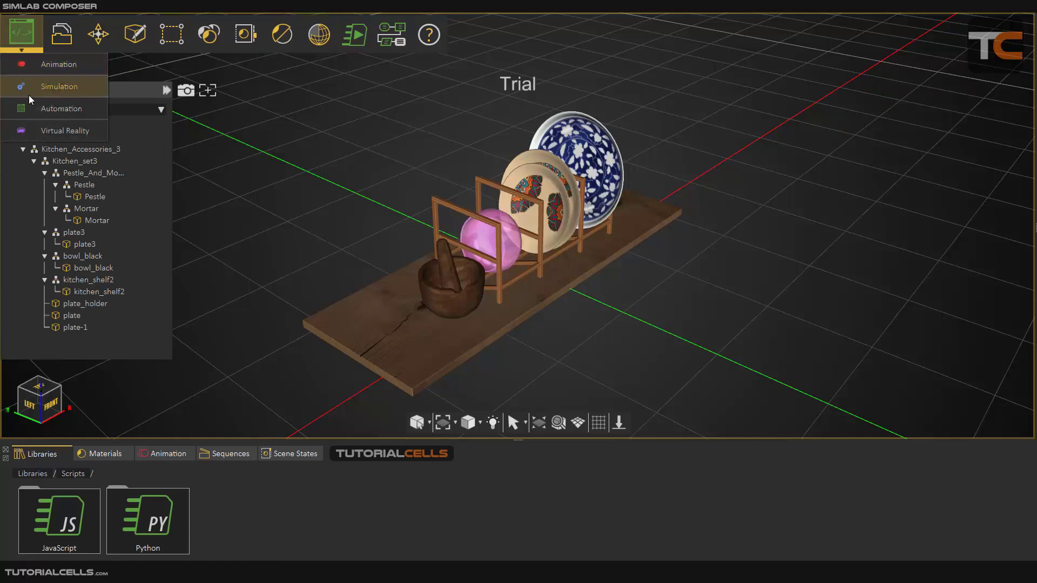
left_click(35, 133)
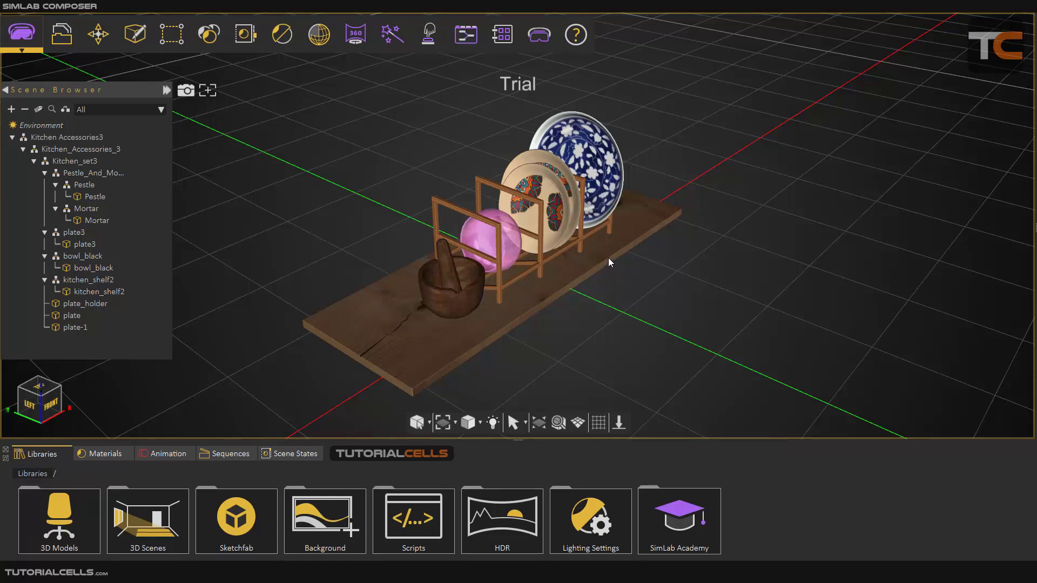
Look over the Create, Render and VR Catalog menus, then select the blue plate3.
left_click(139, 36)
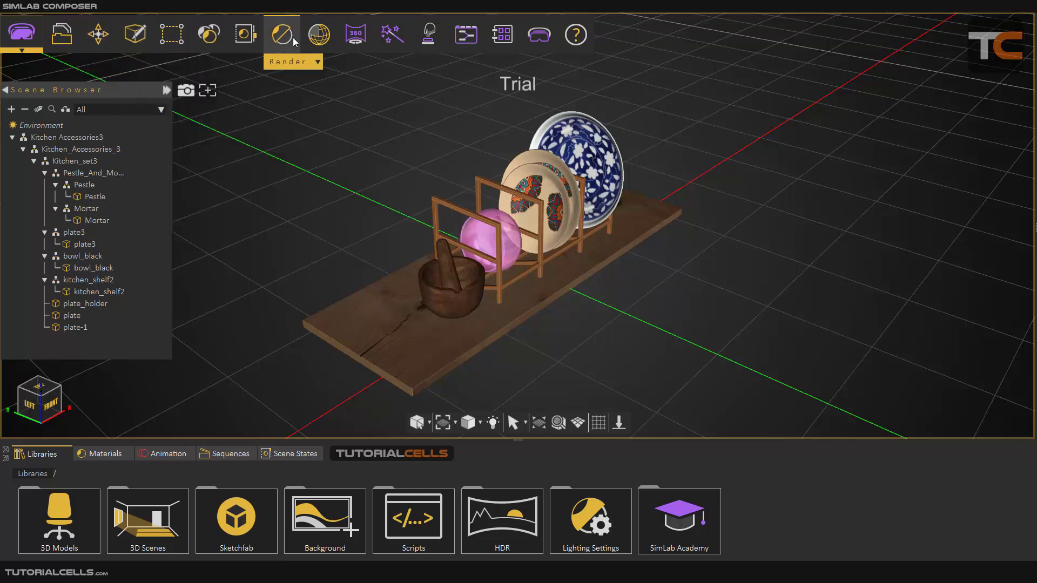
left_click(428, 34)
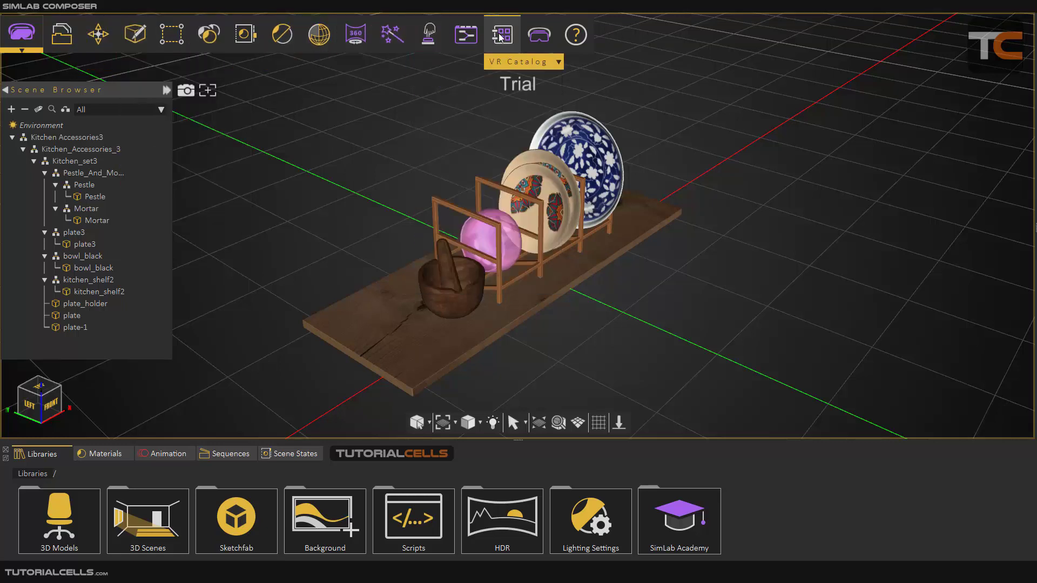
left_click(536, 36)
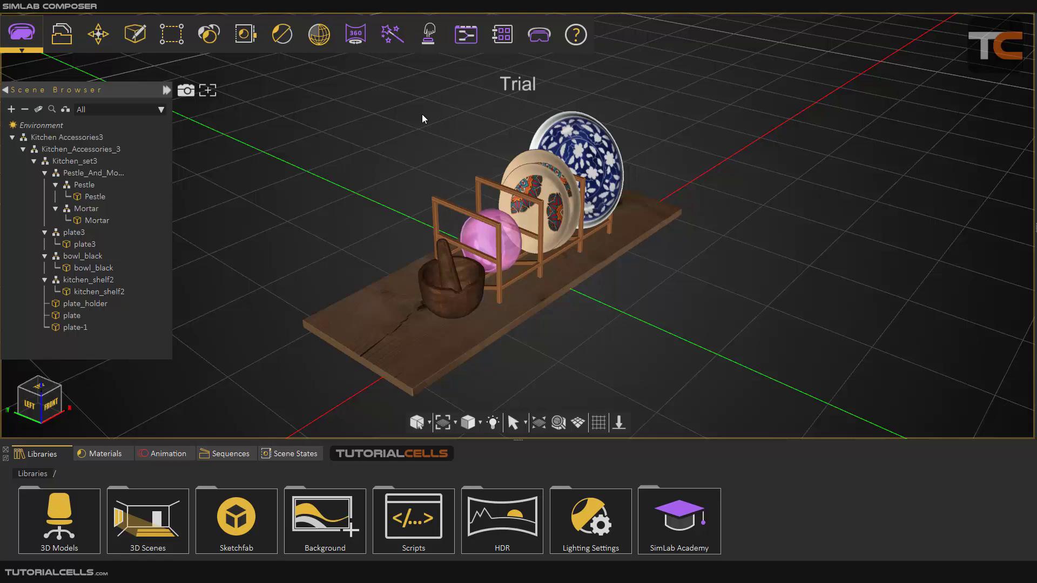
left_click(585, 162)
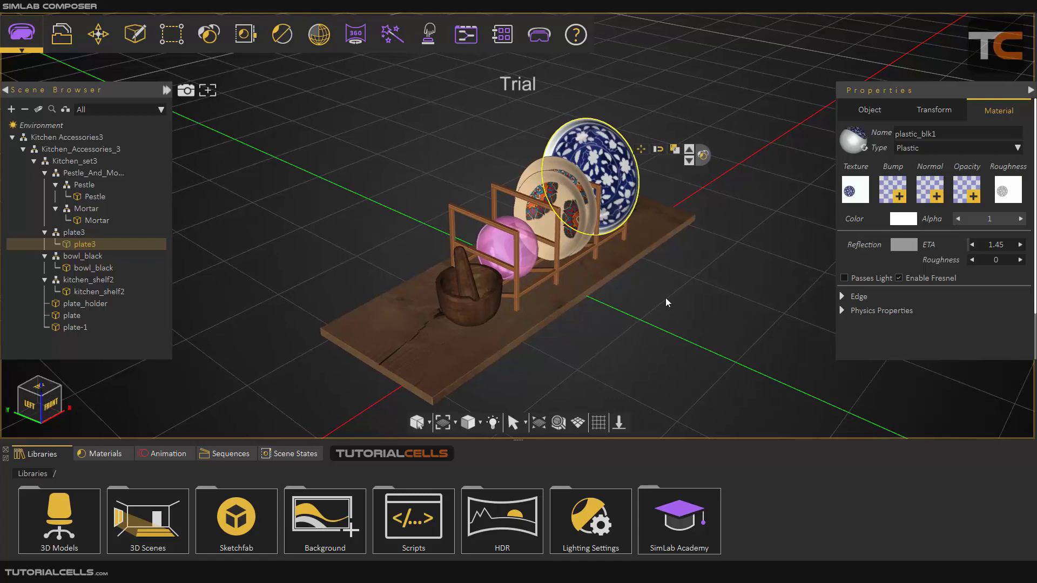
key("ctrl+r")
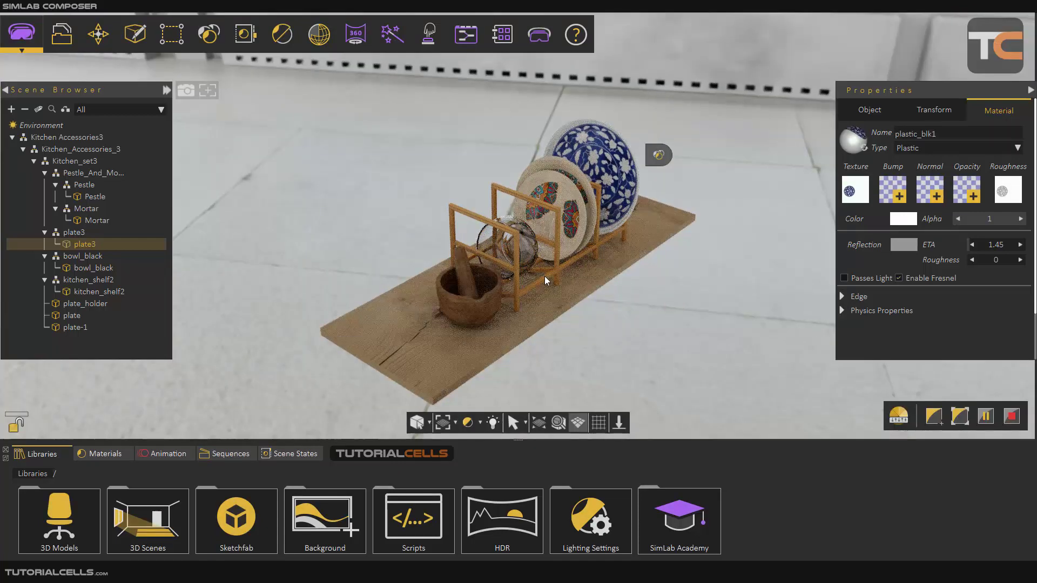
scroll(544, 277, "up", 2)
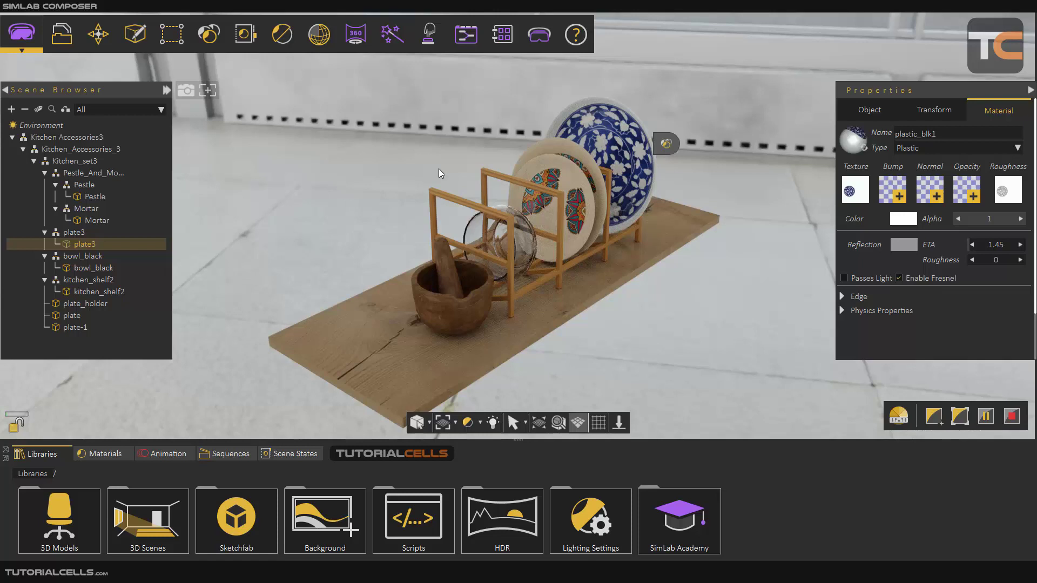
key("Escape")
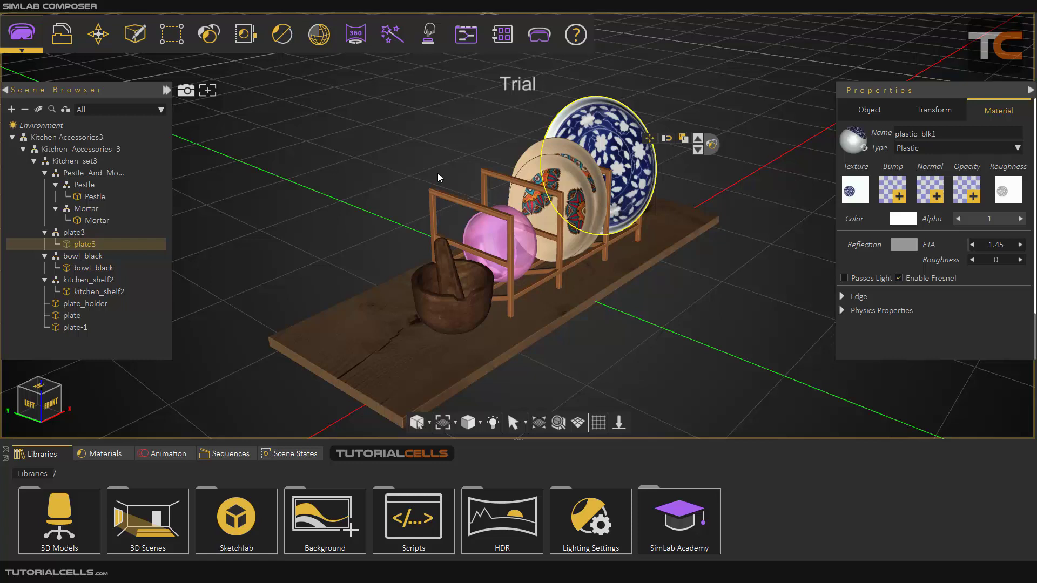
middle_click_drag(437, 173, 447, 168)
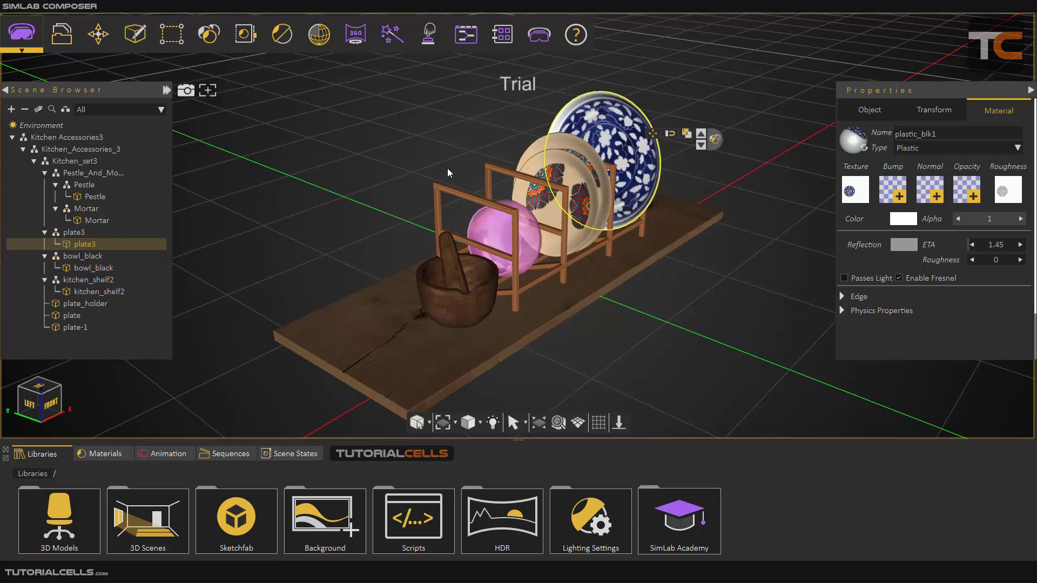